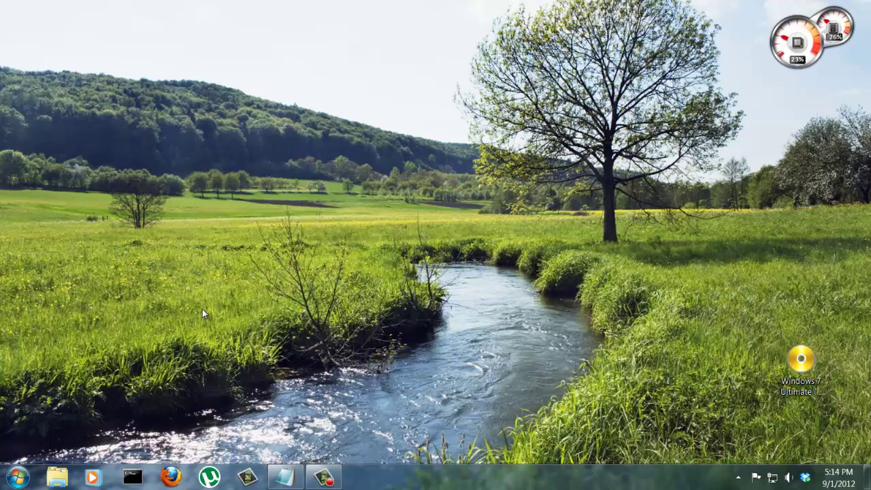
Step: Launch Firefox and search Google for 'windows 7 usb/dvd download tool'
click(171, 476)
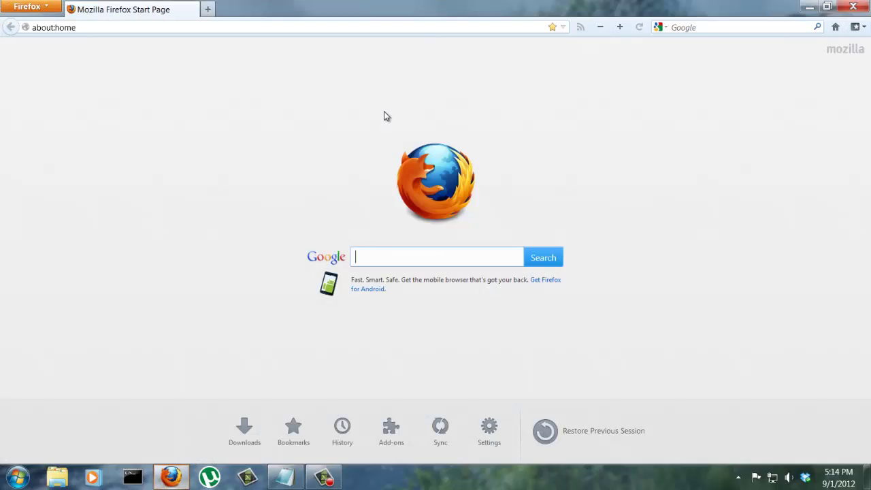
click(453, 257)
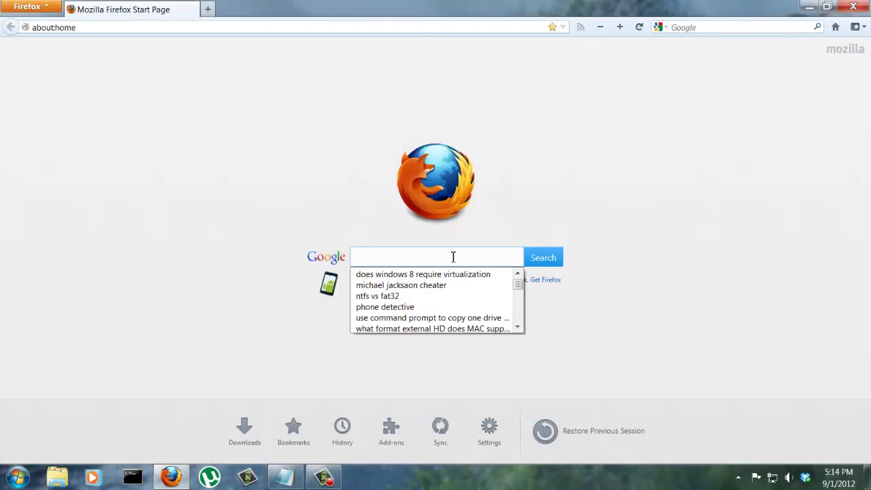
text(w)
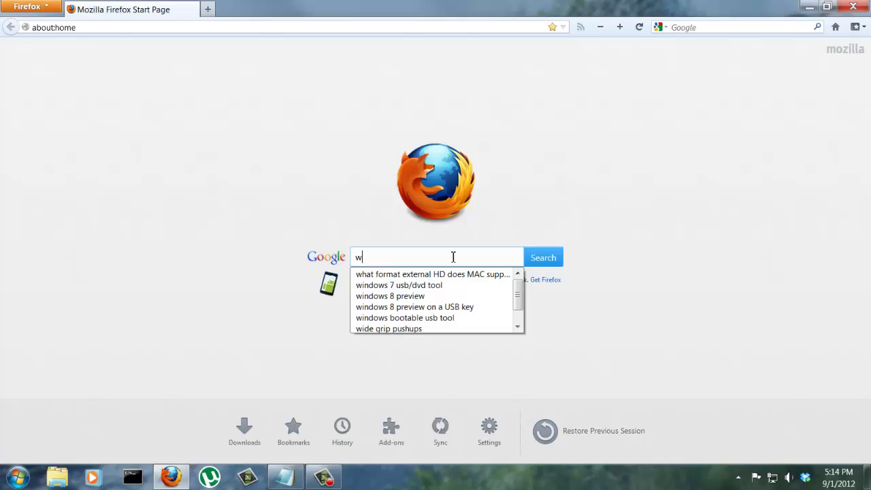
text(indow)
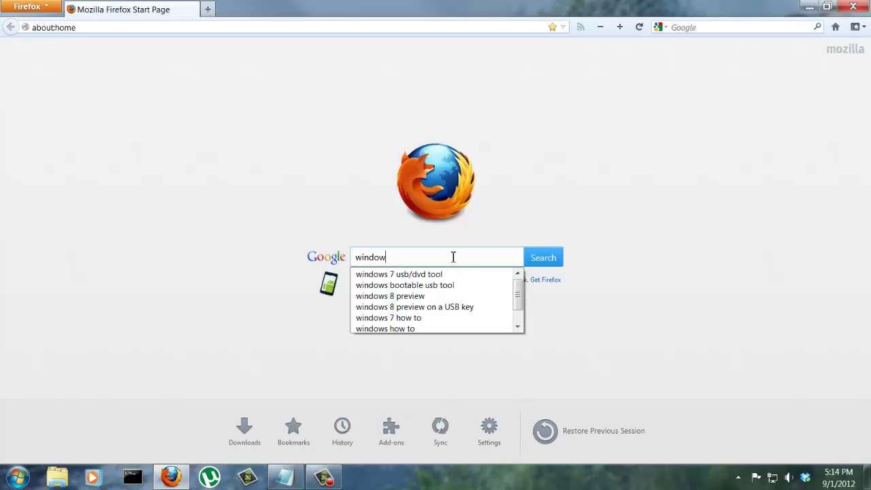
text(s 7 us)
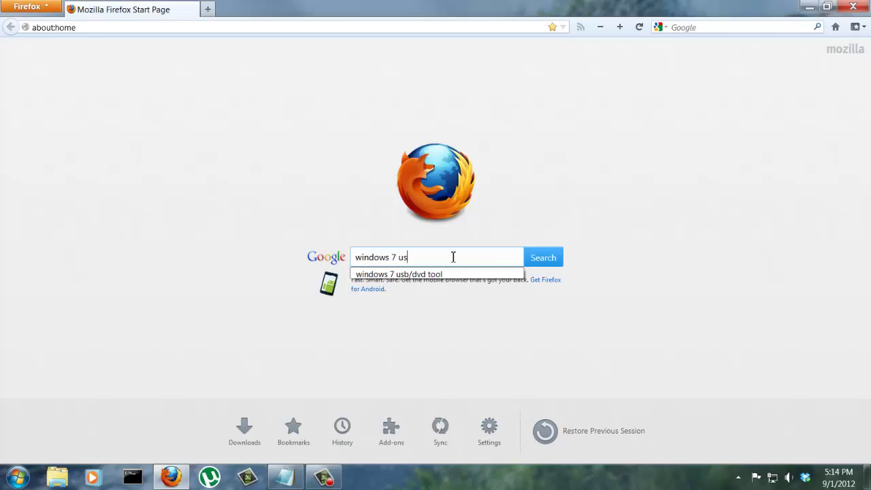
text(b/d)
text(vd dow)
text(nload t)
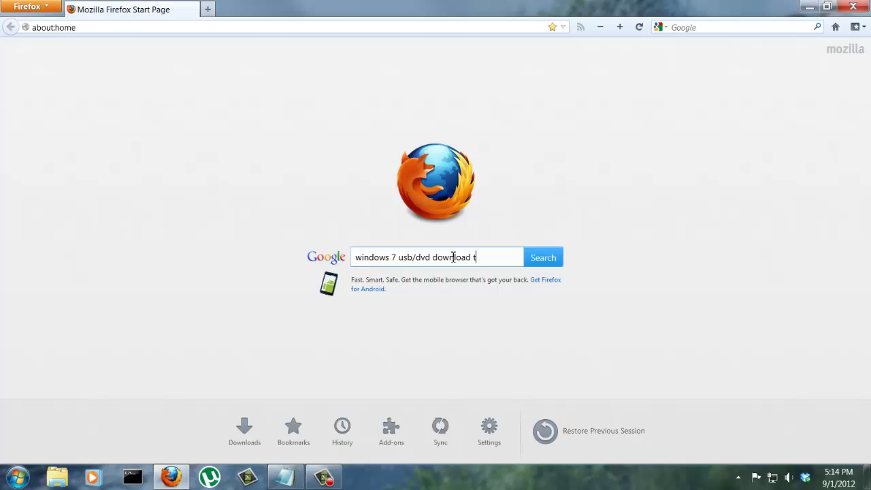
text(ool)
key(Return)
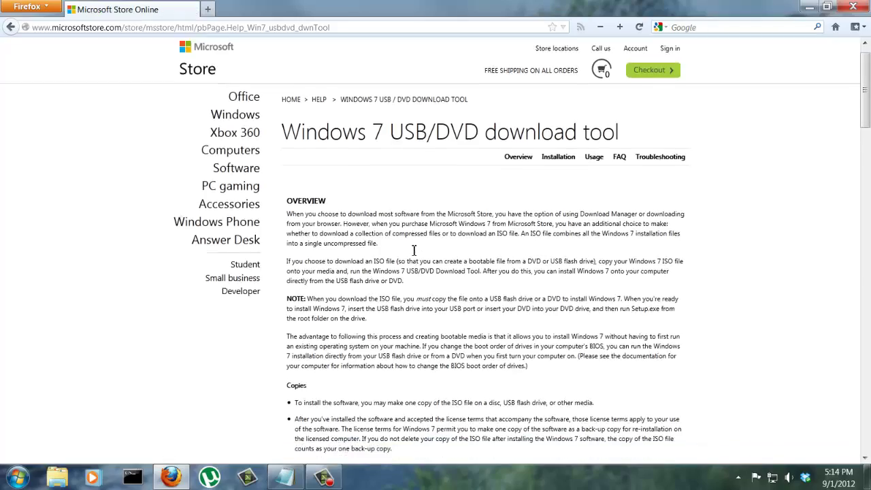
Step: Save Windows7-USB-DVD-tool.exe from the page's Installation section link
scroll(408, 252, down, 5)
scroll(414, 250, down, 2)
scroll(414, 249, down, 2)
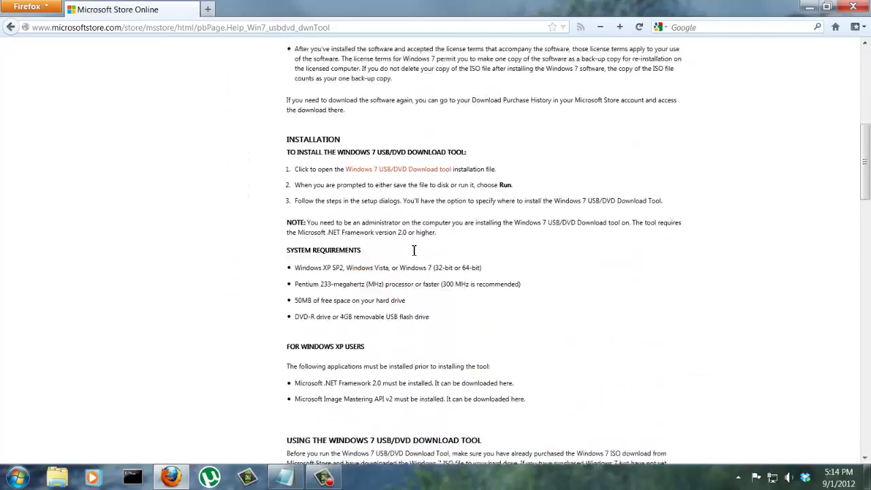
scroll(414, 249, down, 2)
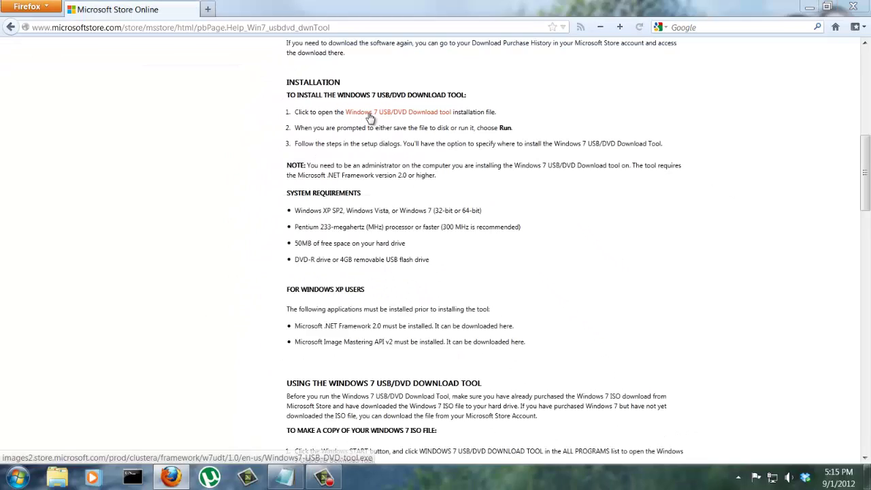
click(368, 113)
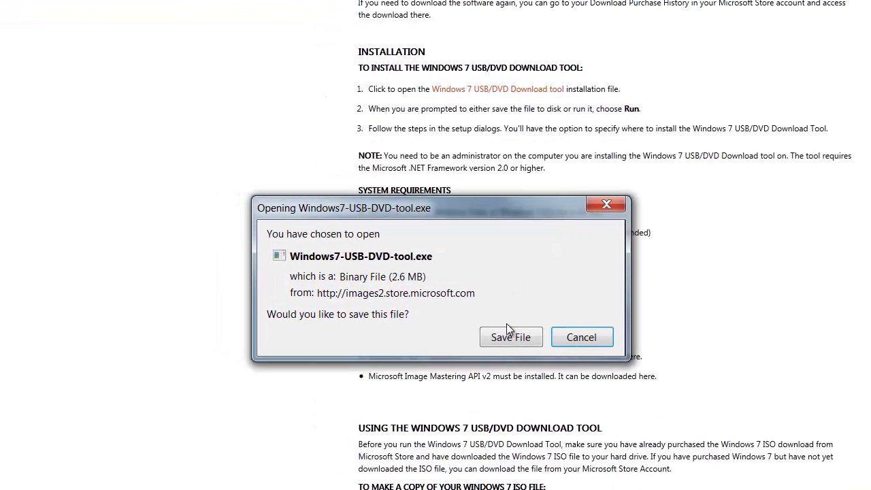
click(502, 344)
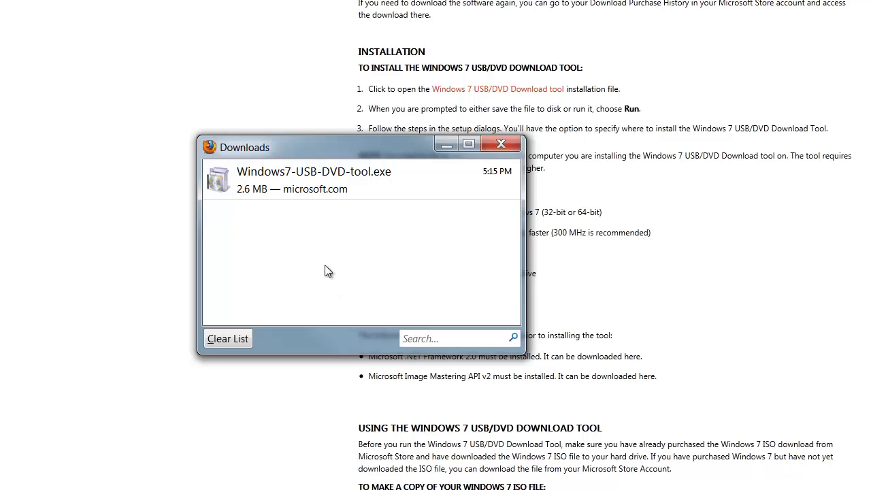
Step: Run the downloaded Windows7-USB-DVD-tool.exe, accepting the security warning
right_click(316, 183)
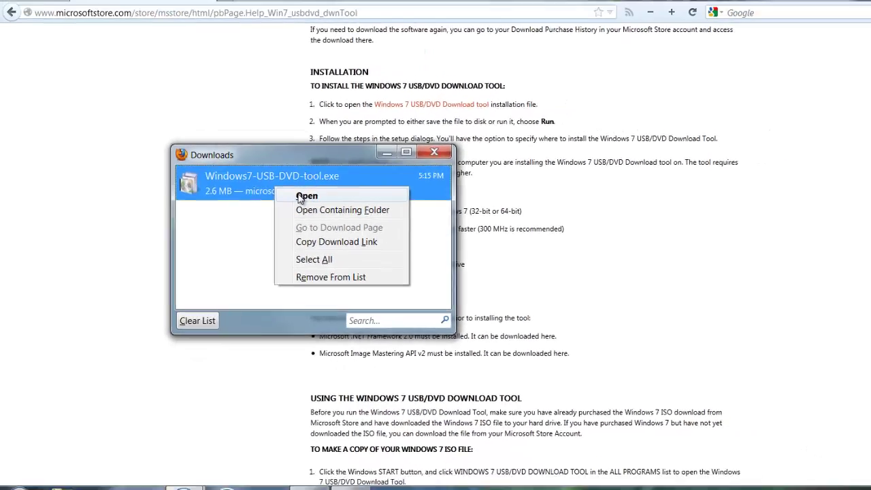
click(341, 195)
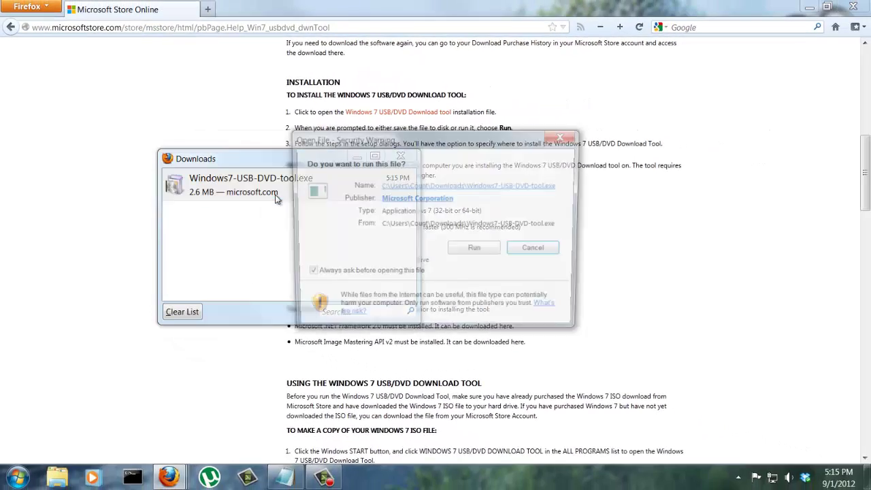
click(472, 251)
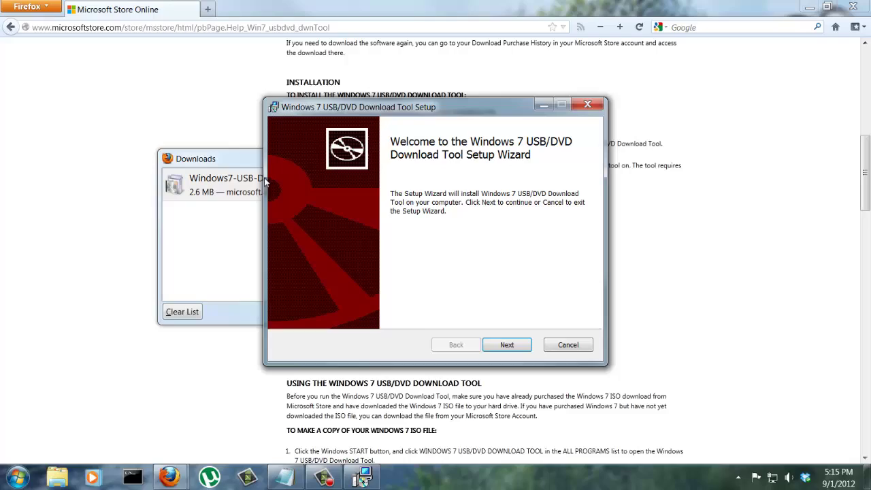
Step: Close Firefox and its downloads list, then advance the setup wizard to install
click(232, 165)
click(407, 159)
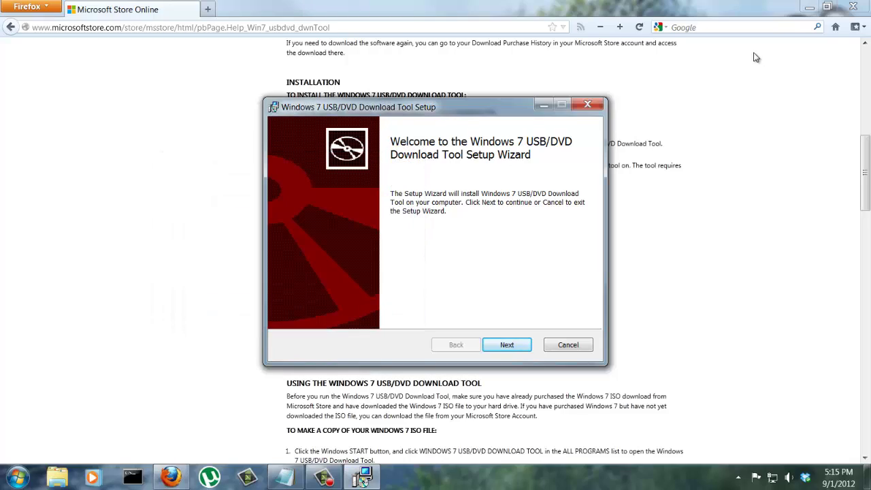
click(859, 6)
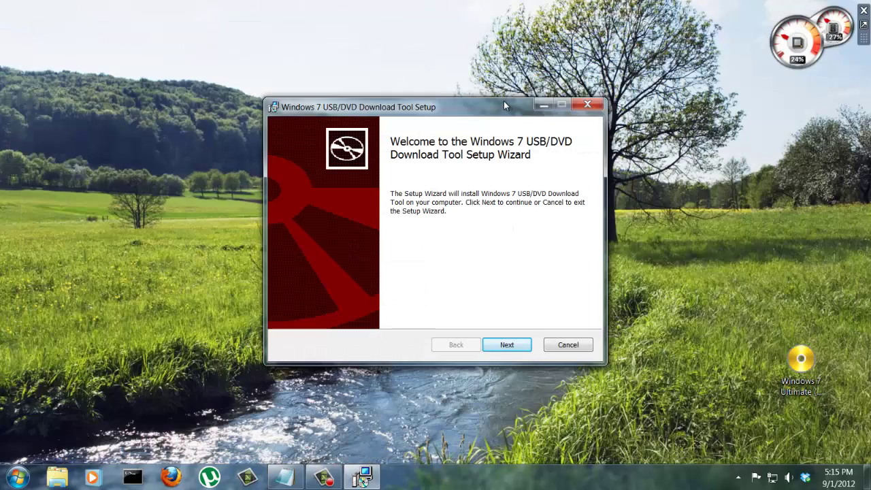
drag(503, 102, 467, 126)
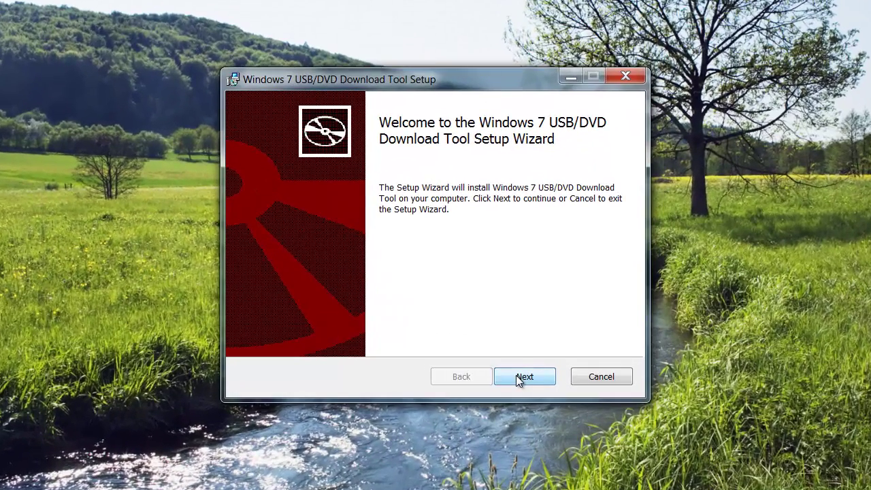
click(516, 375)
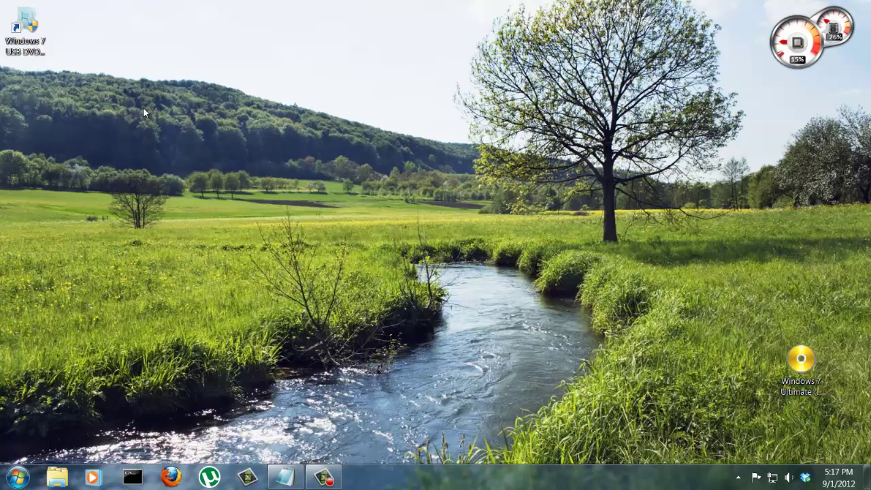
Step: Launch the tool and select the Desktop's Windows 7 Ultimate (64 Bit) ISO as source
double_click(25, 31)
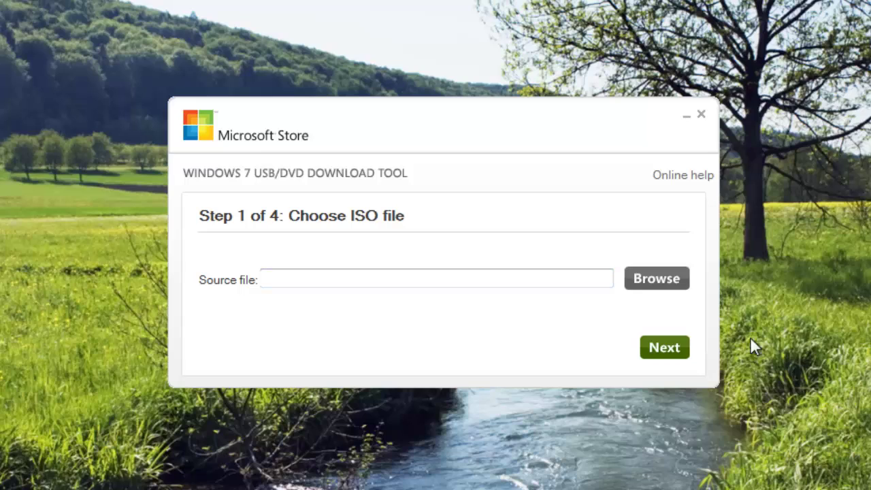
click(655, 279)
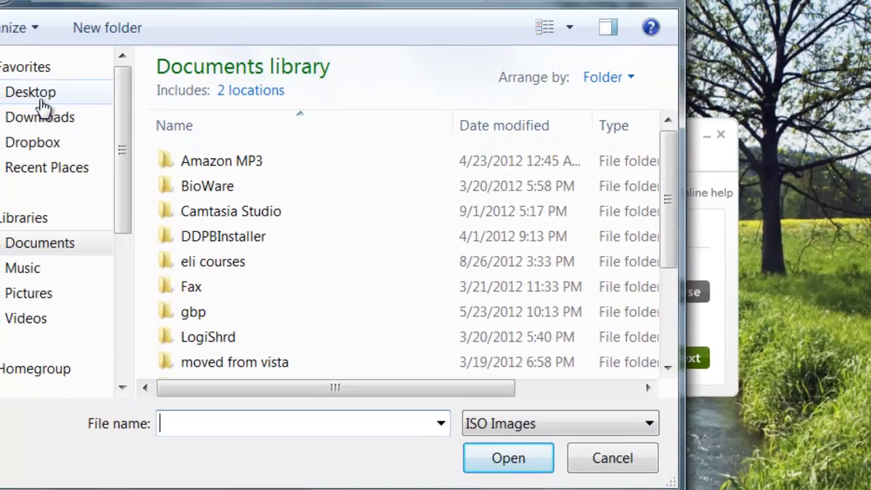
click(113, 128)
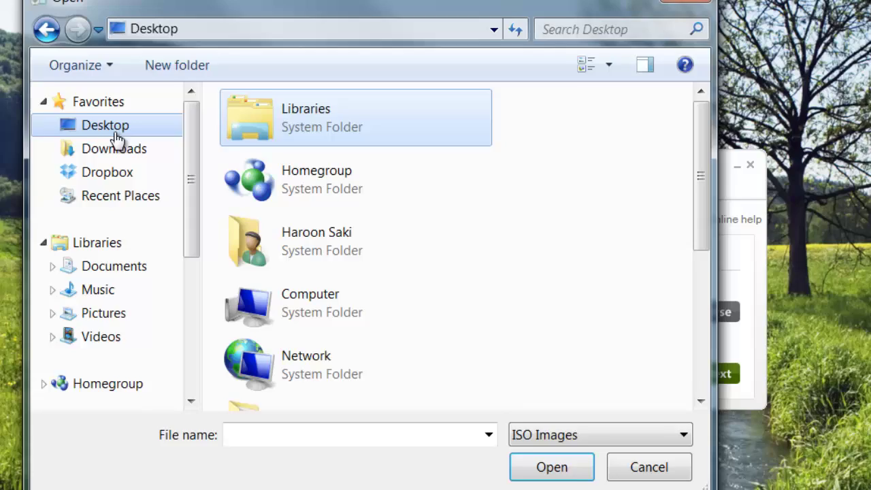
drag(701, 175, 701, 366)
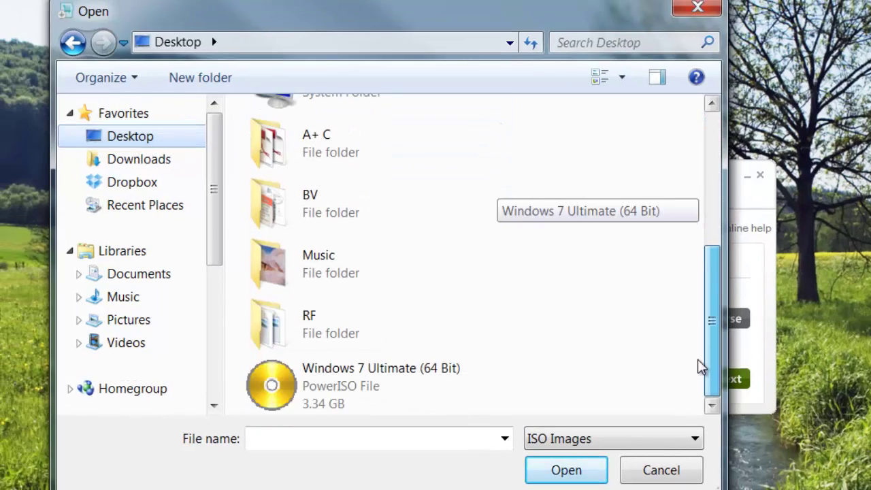
double_click(333, 405)
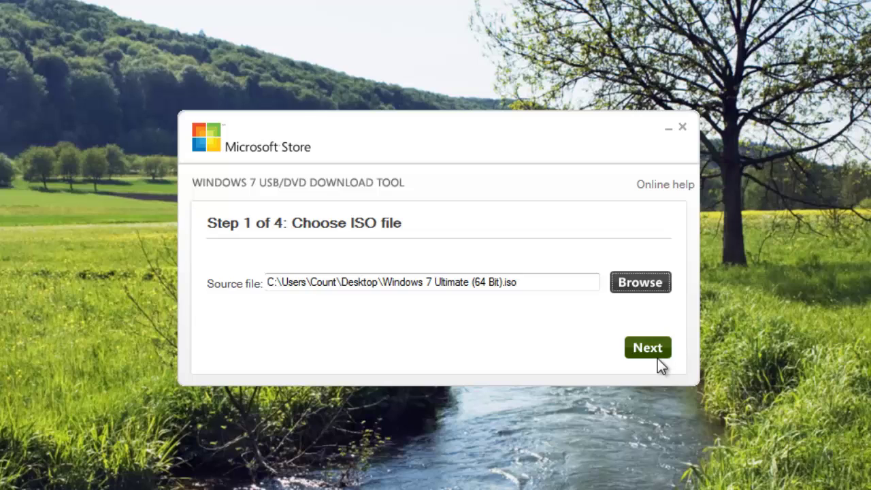
click(651, 351)
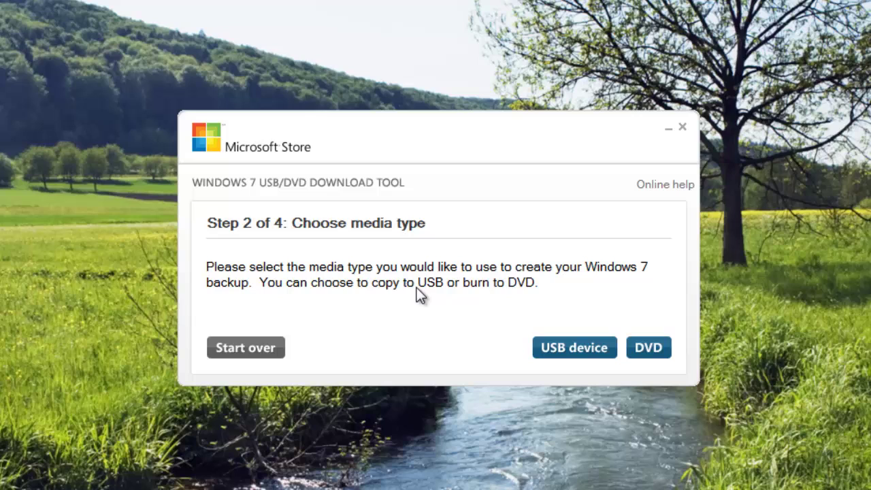
Step: Choose USB device as media and begin copying to K:\ (Removable Disk)
click(580, 350)
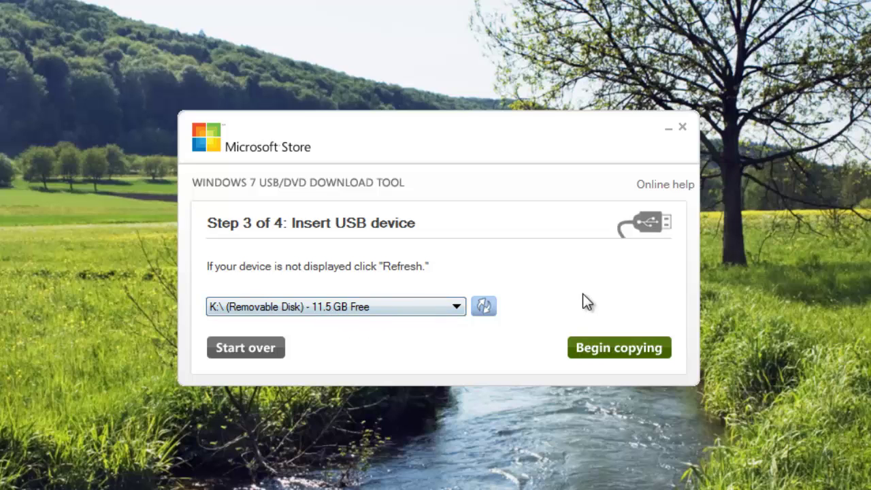
click(608, 353)
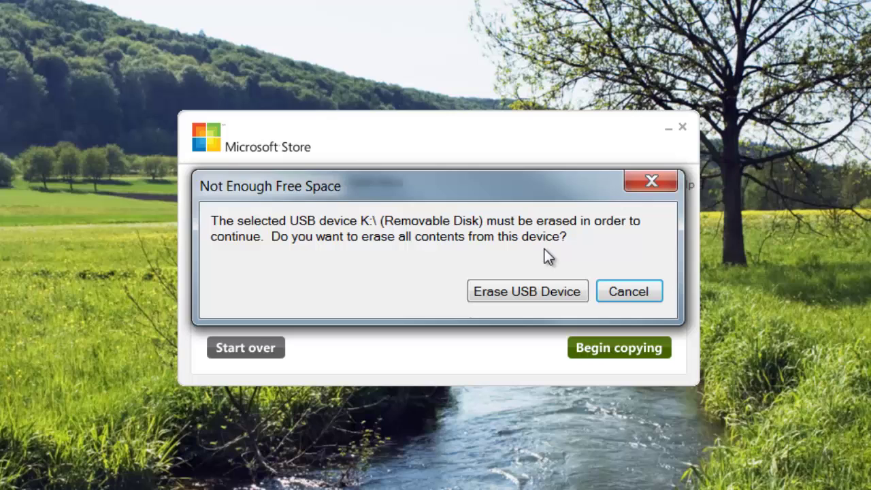
Step: Confirm erasing all contents of USB drive K: so formatting and copying start
click(531, 296)
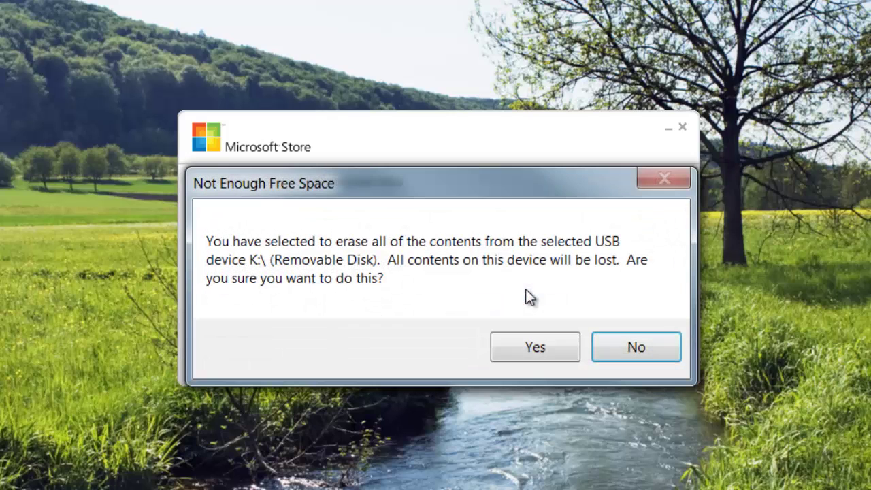
click(531, 345)
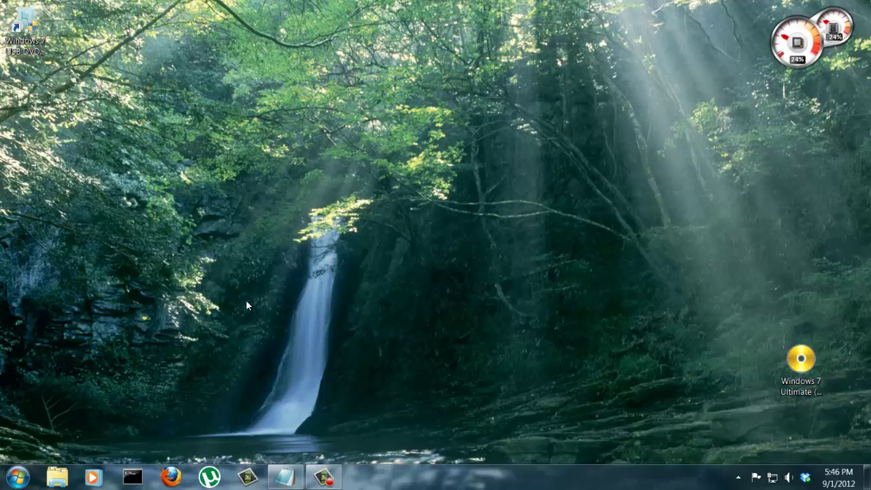
click(17, 477)
click(234, 265)
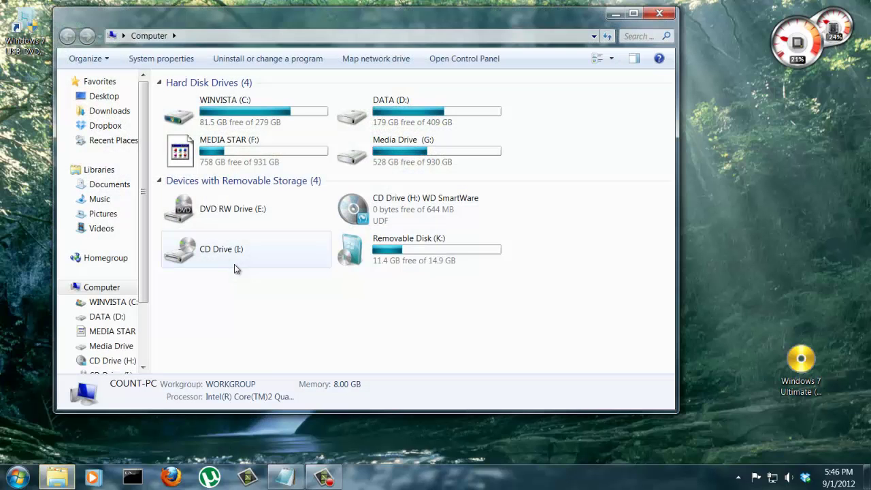
mouse_move(526, 303)
mouse_down()
mouse_move(342, 226)
mouse_move(400, 333)
mouse_up()
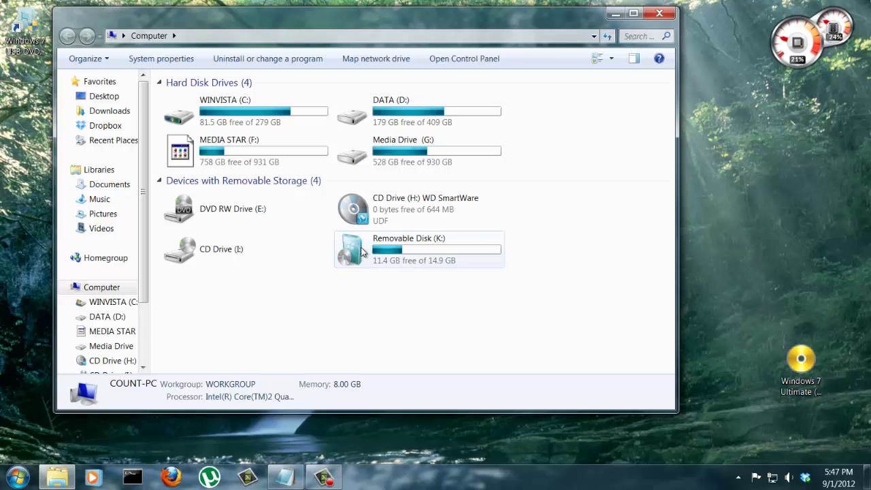
mouse_move(381, 250)
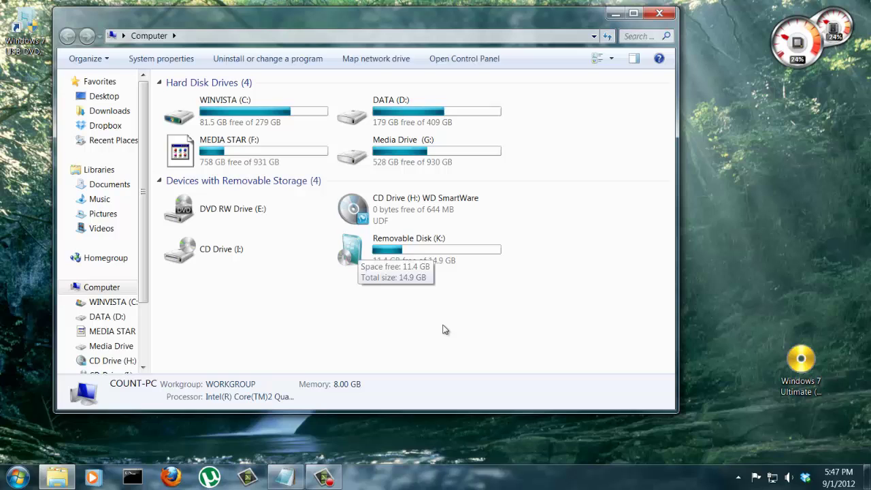
double_click(398, 251)
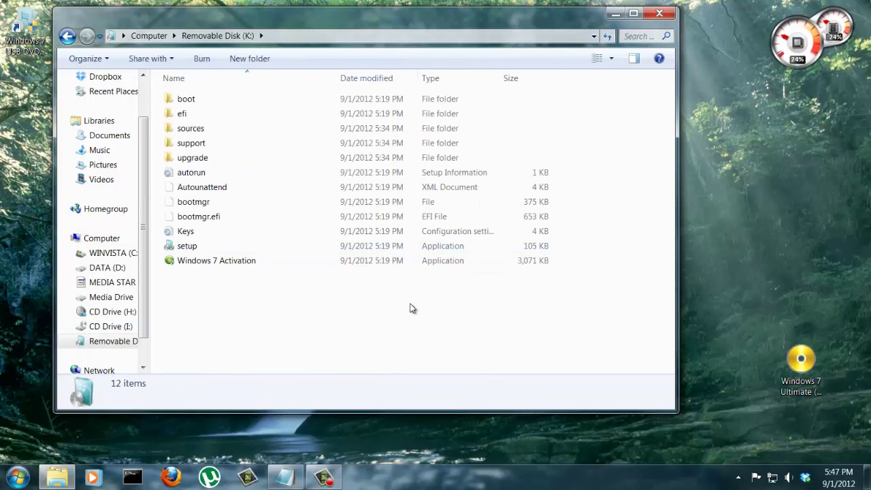
drag(410, 306, 232, 100)
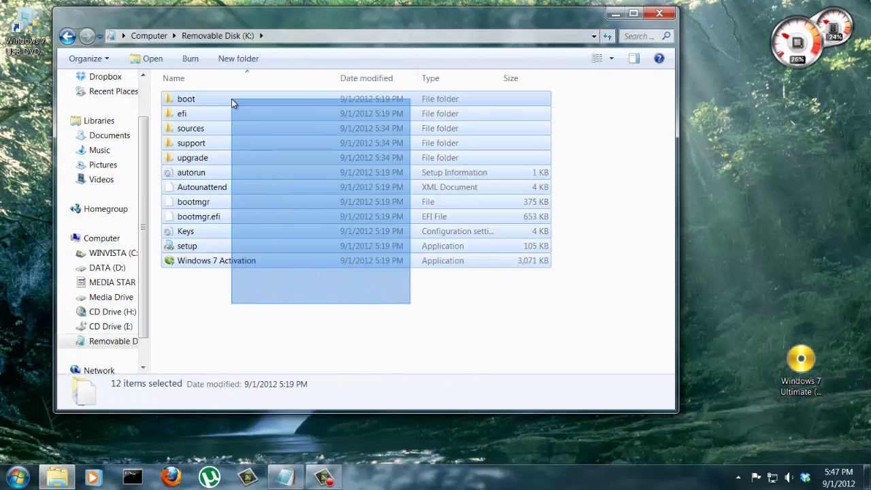
drag(231, 102, 314, 306)
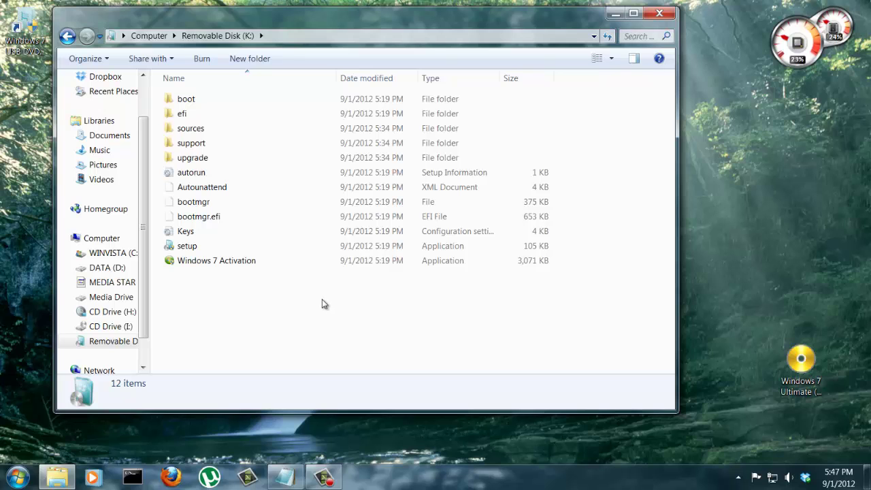
click(660, 13)
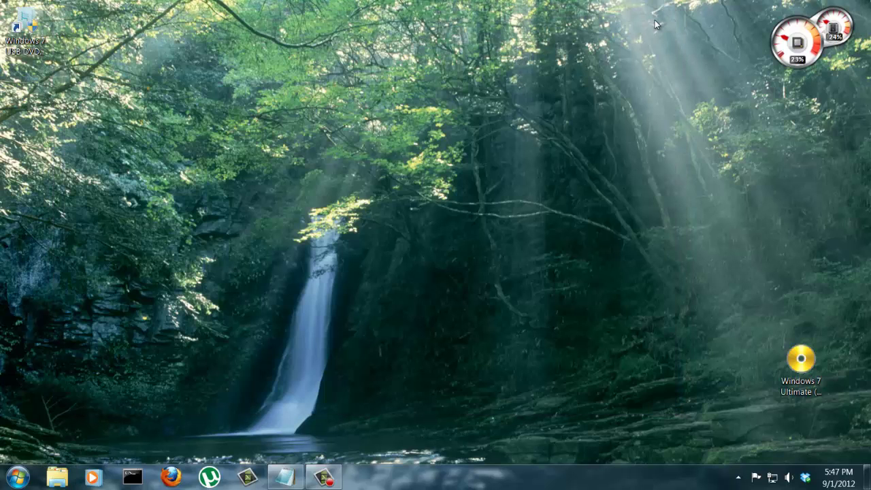